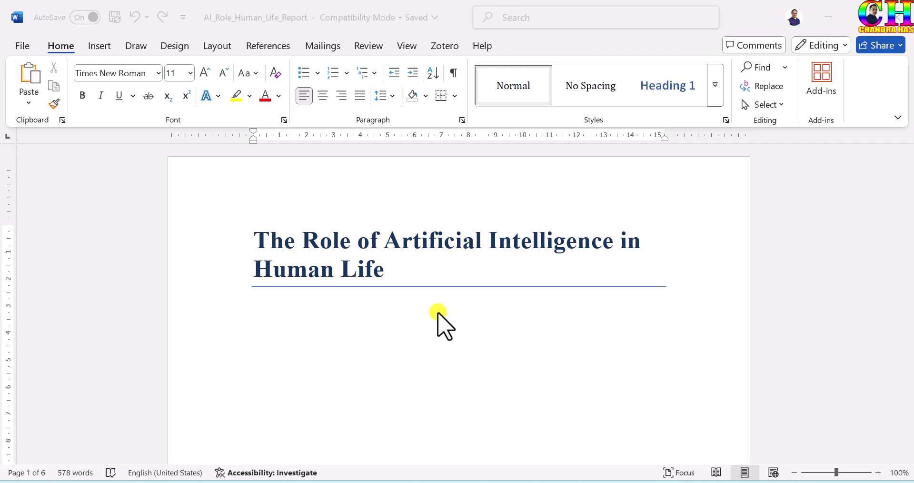
Bring the report window forward and scroll through its pages
click(694, 270)
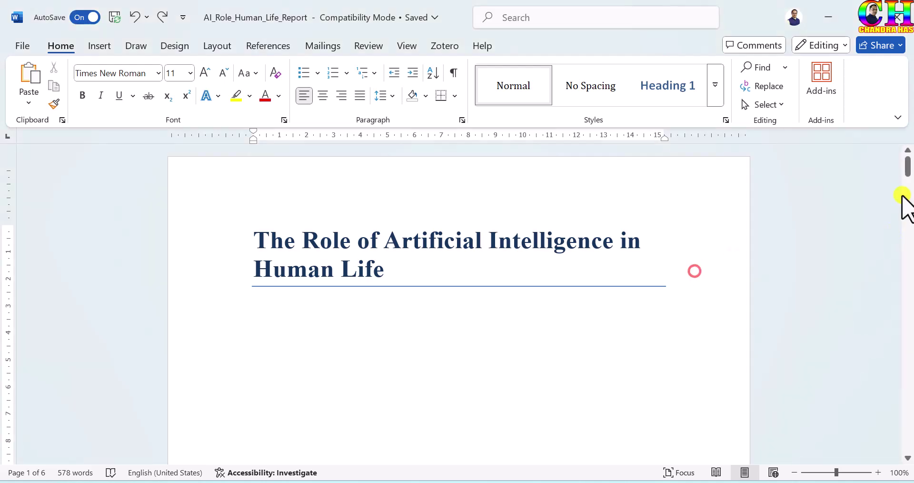
drag(906, 165, 908, 366)
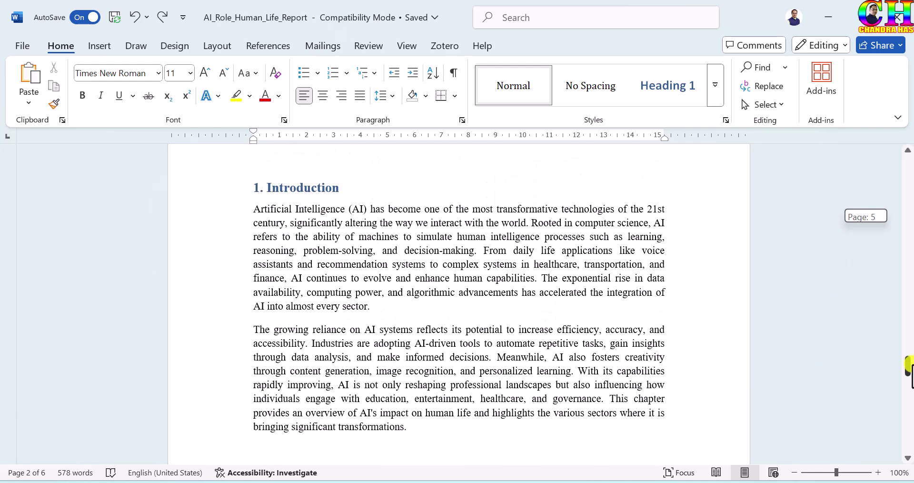
drag(907, 366, 907, 306)
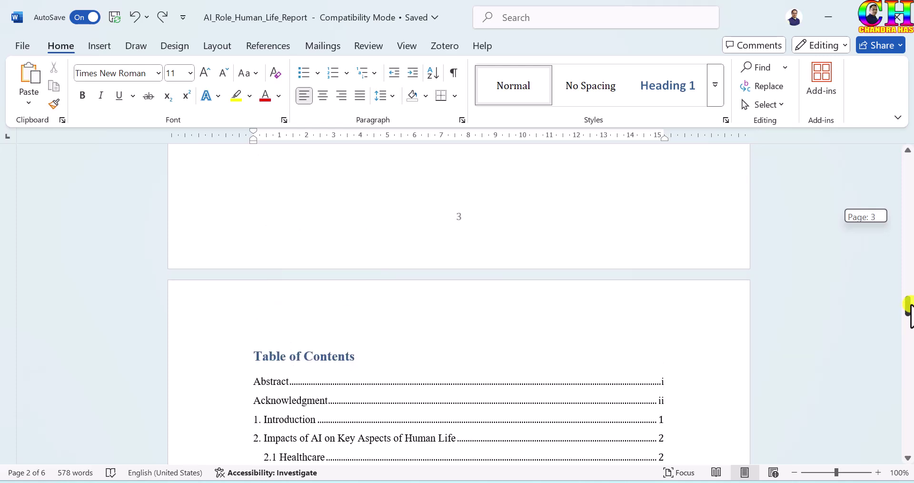
drag(908, 312, 908, 169)
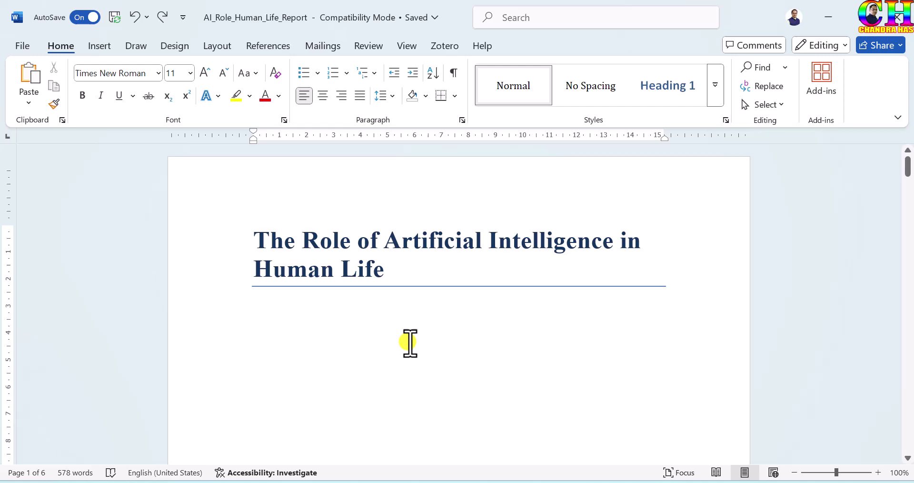
Add a centred Plain Number 2 page number at the bottom of every page
click(93, 46)
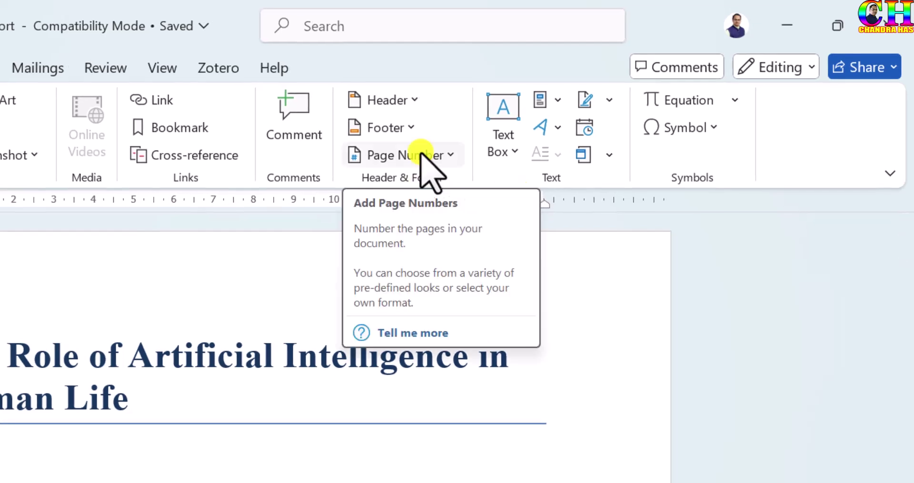
click(538, 116)
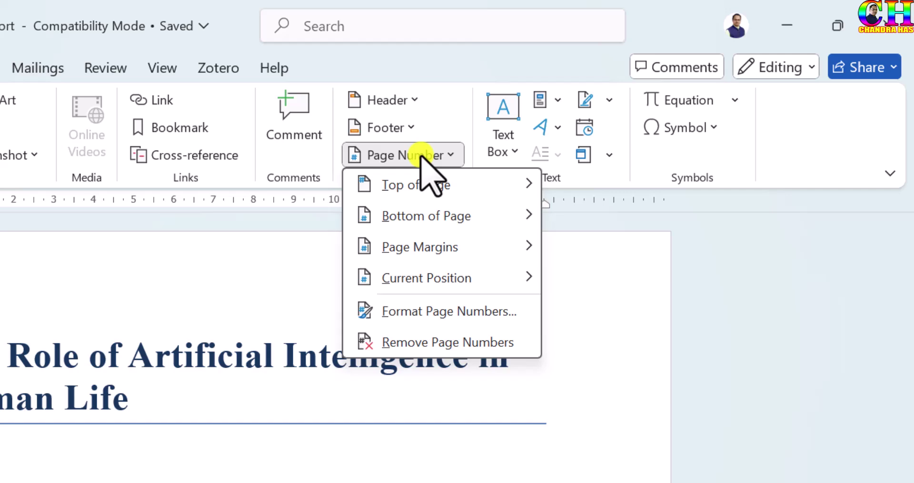
mouse_move(422, 213)
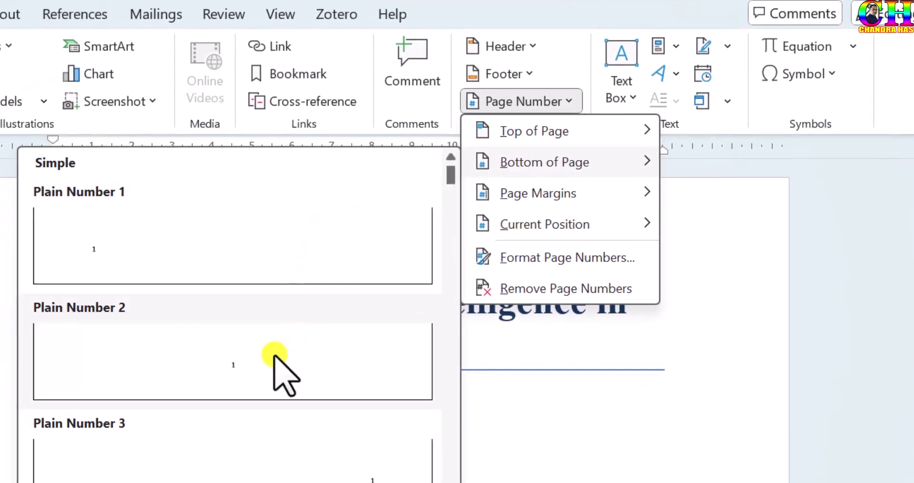
click(275, 356)
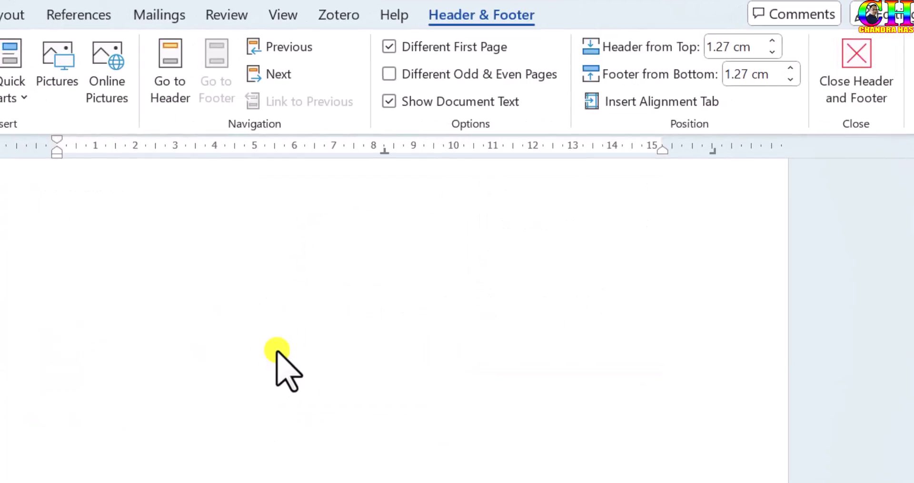
double_click(354, 297)
drag(908, 167, 908, 199)
click(590, 276)
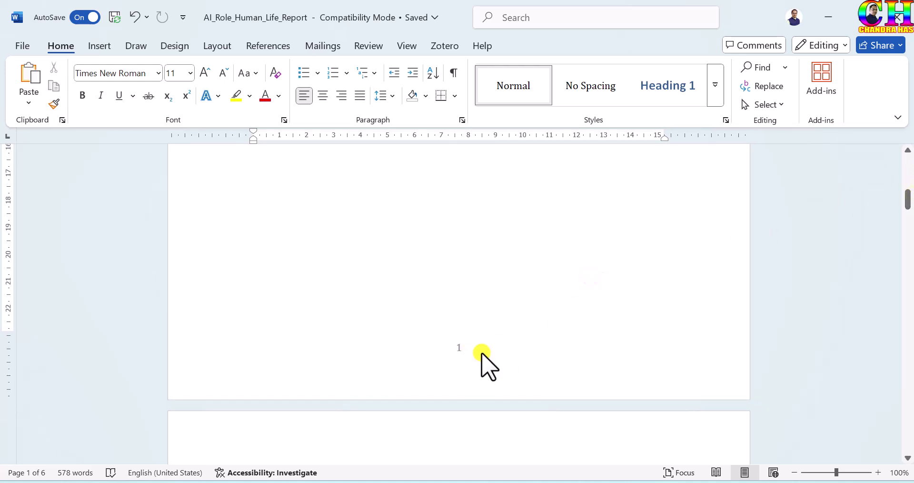
Insert a Next Page section break below the title and delete the blank line above Abstract
scroll(384, 313, up, 10)
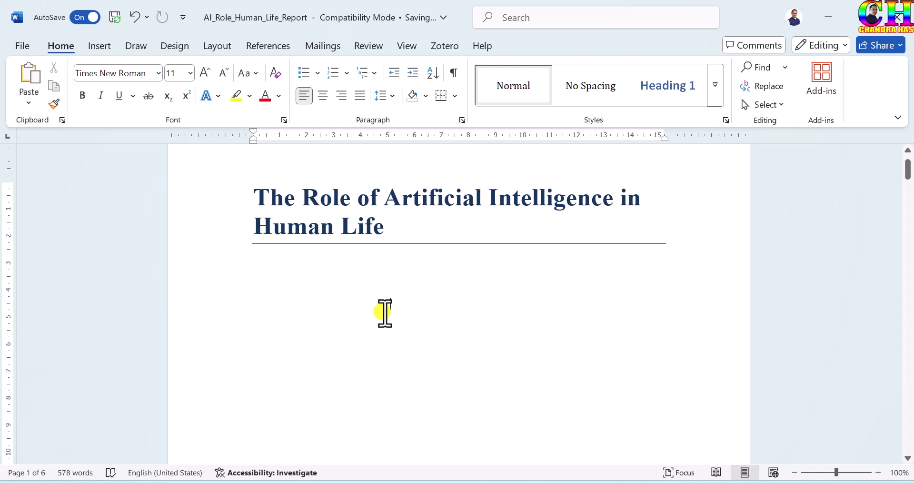
click(392, 304)
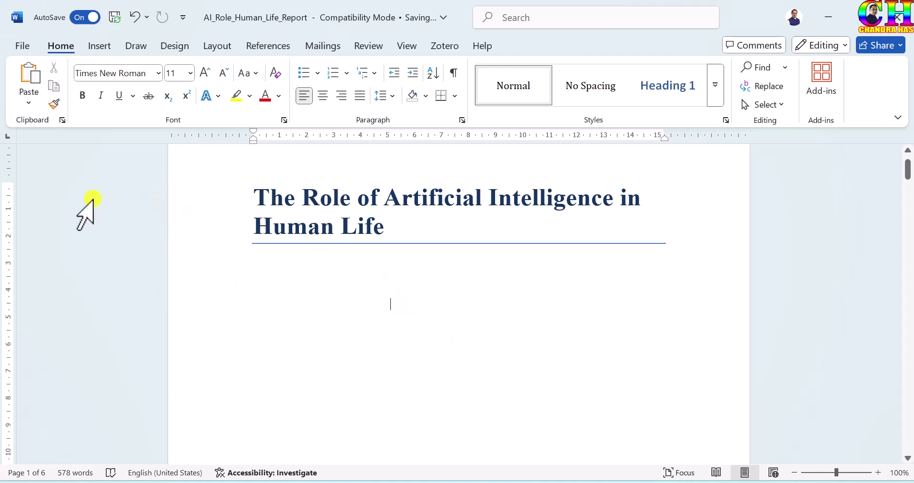
click(216, 45)
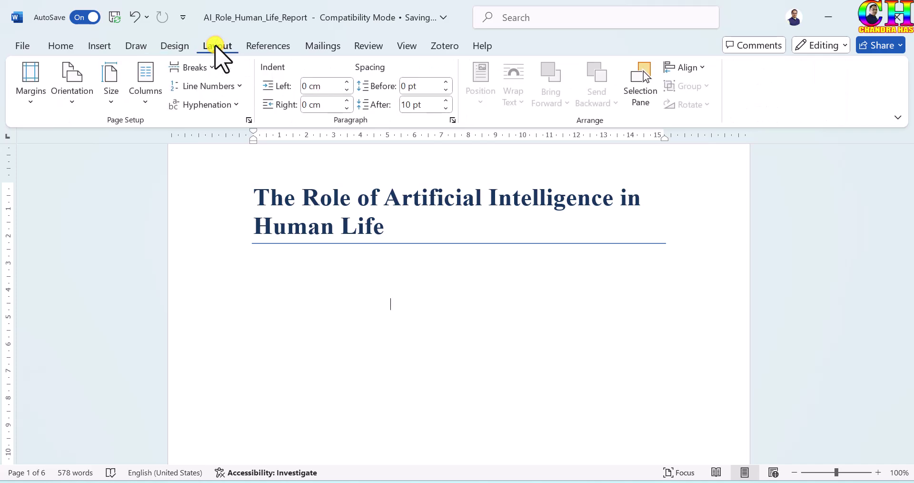
click(201, 67)
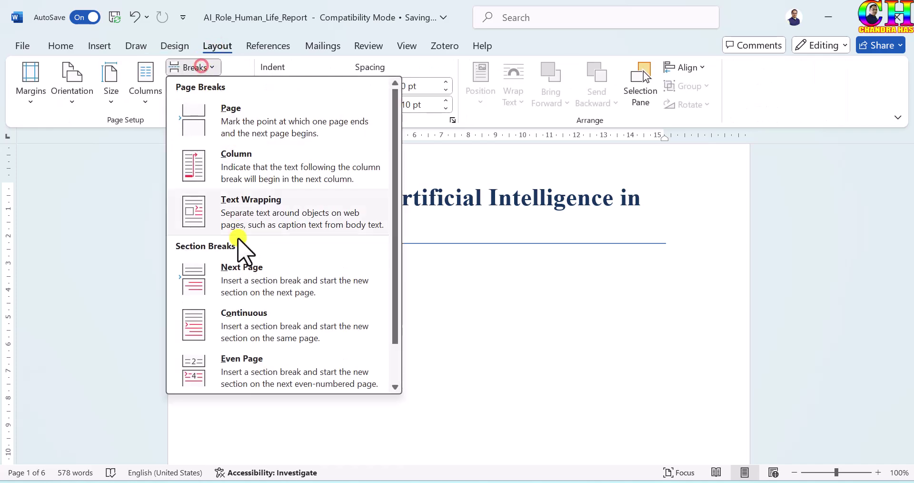
click(242, 286)
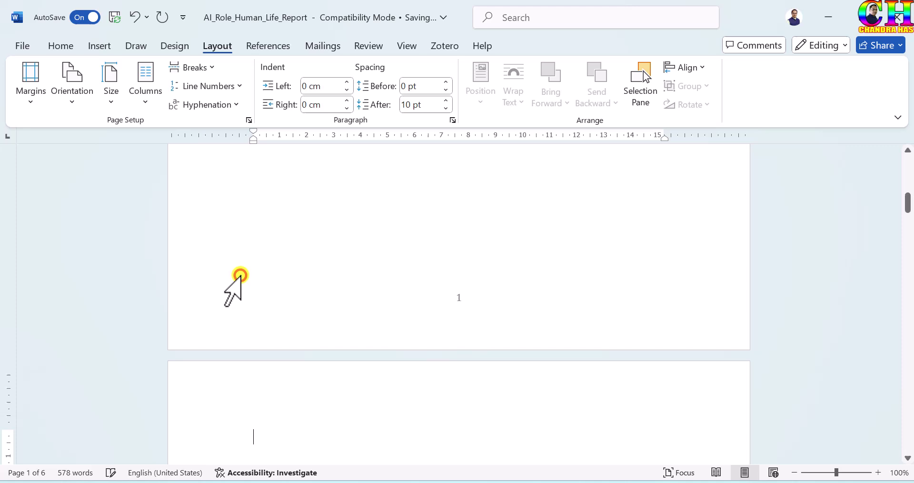
scroll(440, 290, down, 3)
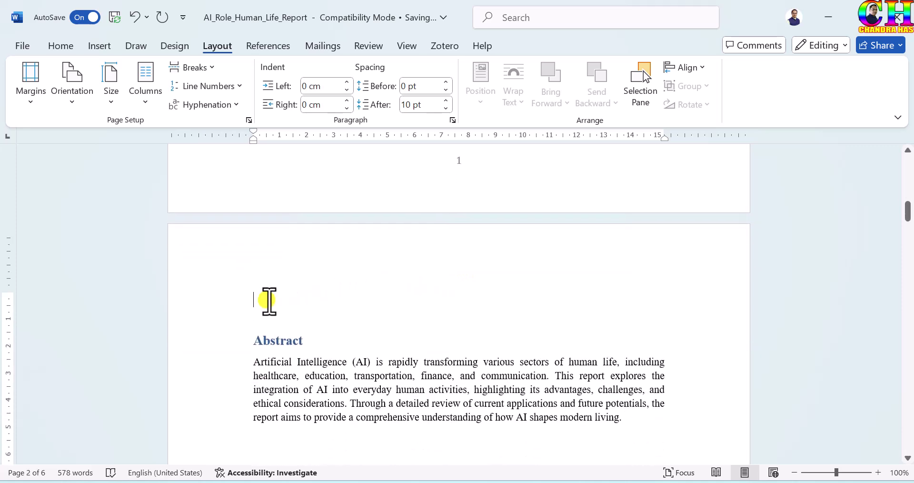
key(Delete)
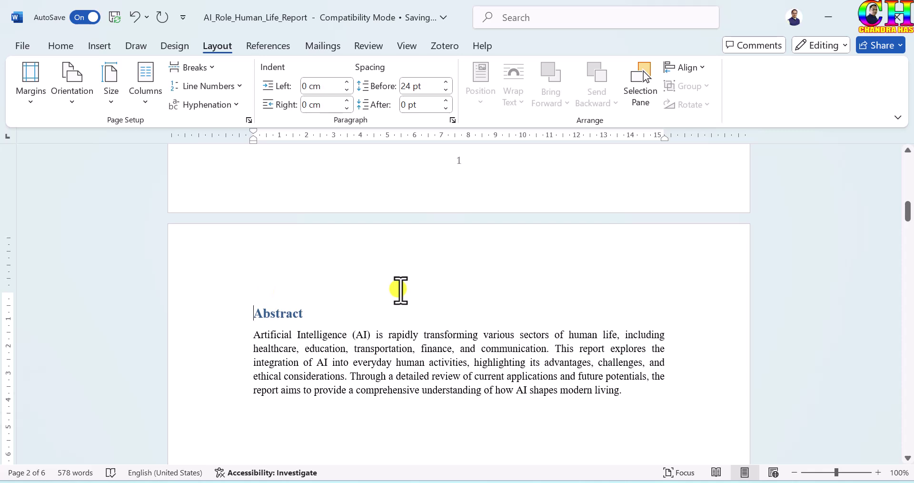
Open the title page's footer for editing
scroll(400, 295, up, 5)
scroll(429, 314, up, 2)
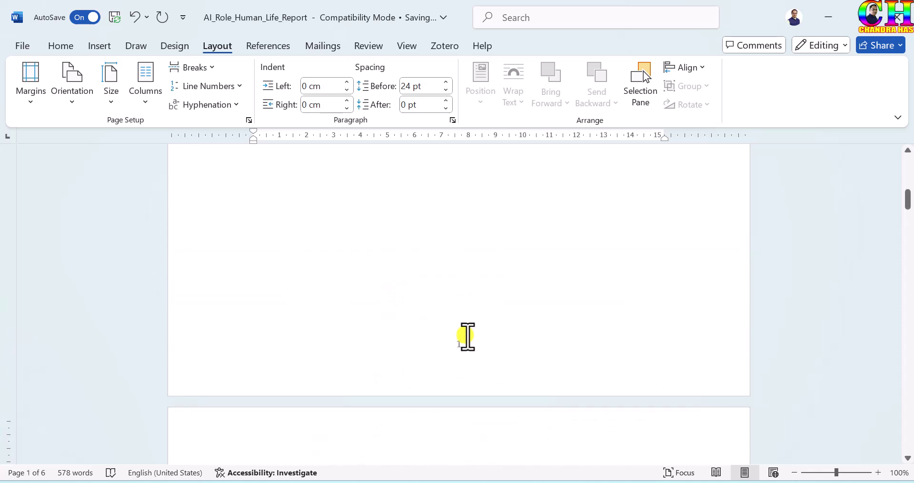
double_click(449, 352)
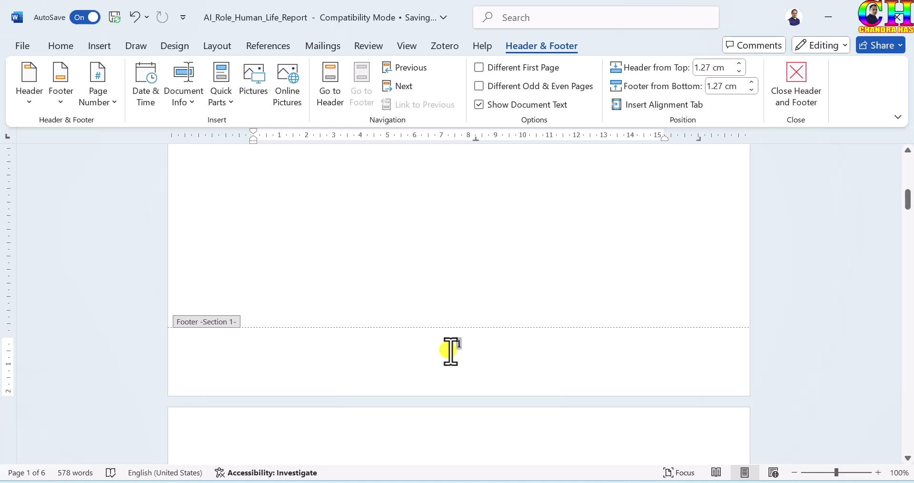
Turn on Different First Page and delete the number 1 from the title page footer
click(479, 68)
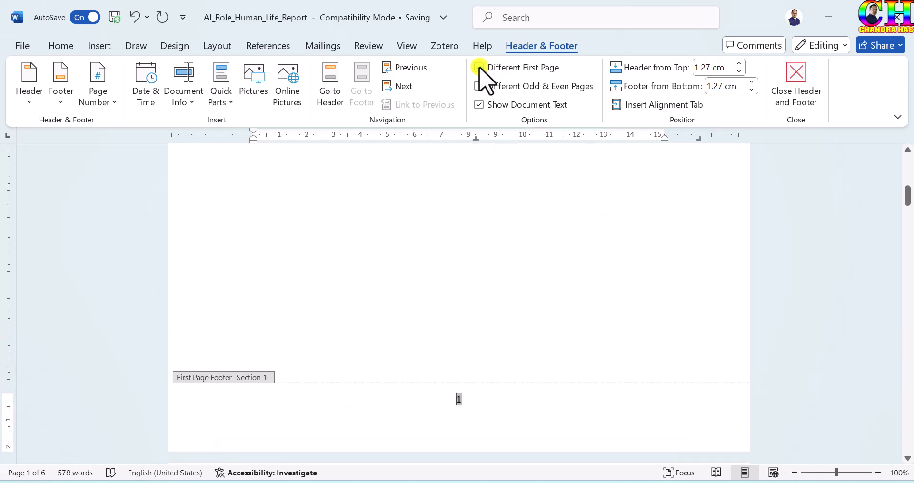
double_click(458, 399)
key(Delete)
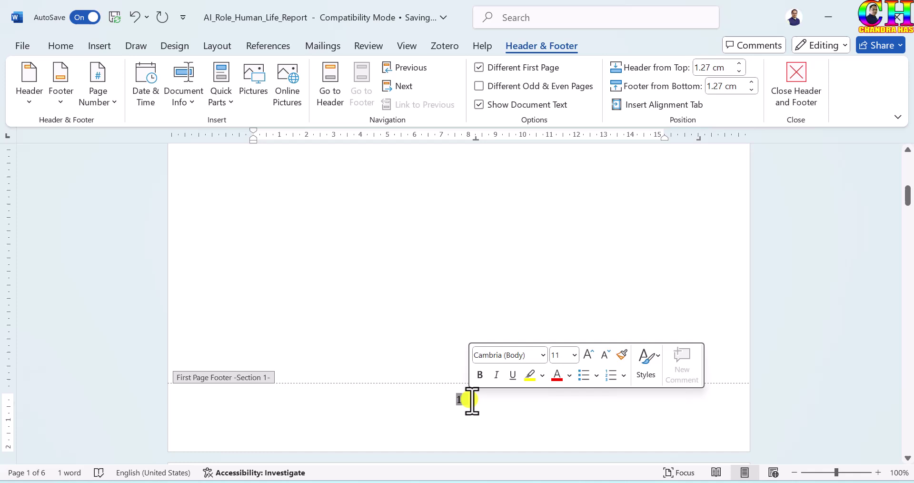
click(777, 101)
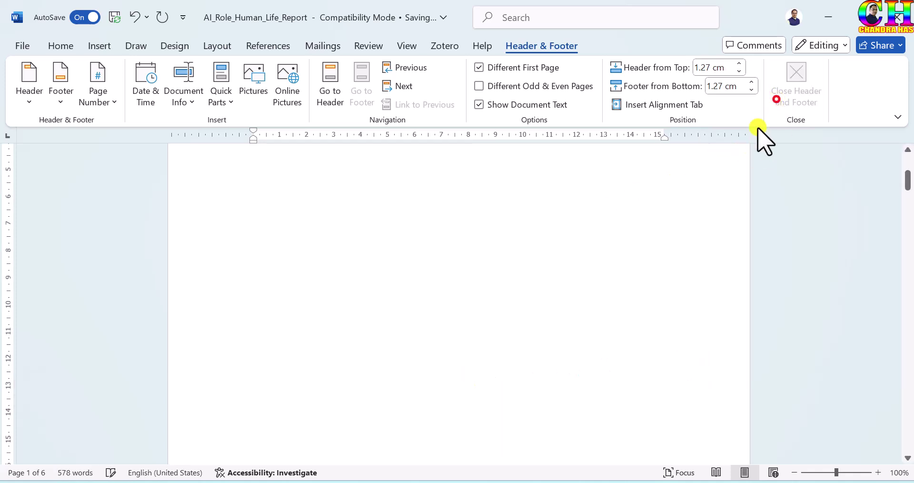
drag(907, 181, 908, 248)
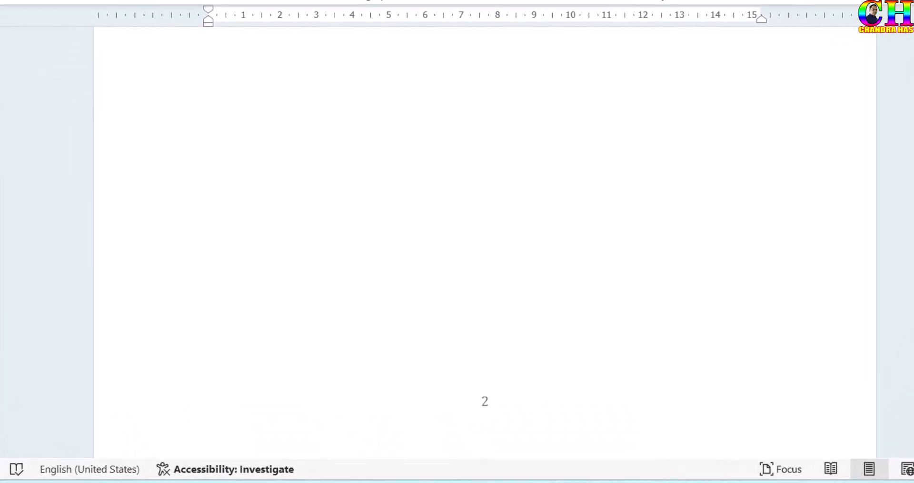
scroll(484, 238, down, 20)
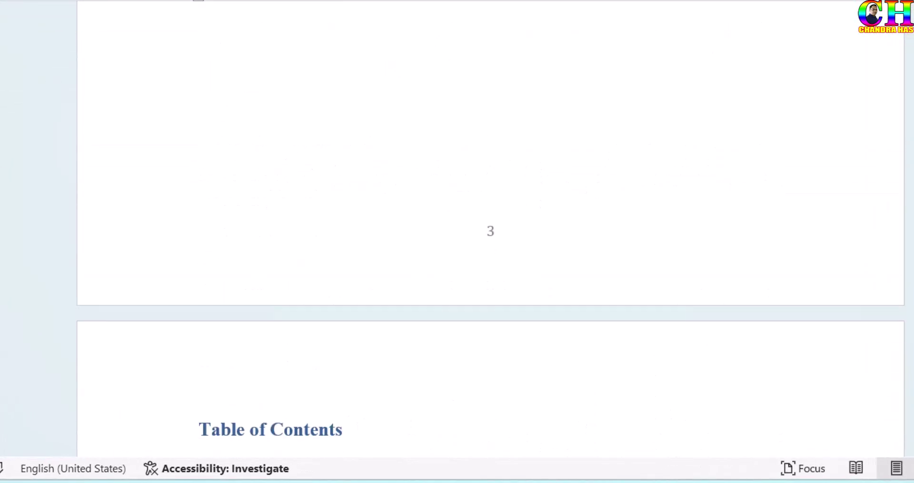
scroll(491, 229, down, 15)
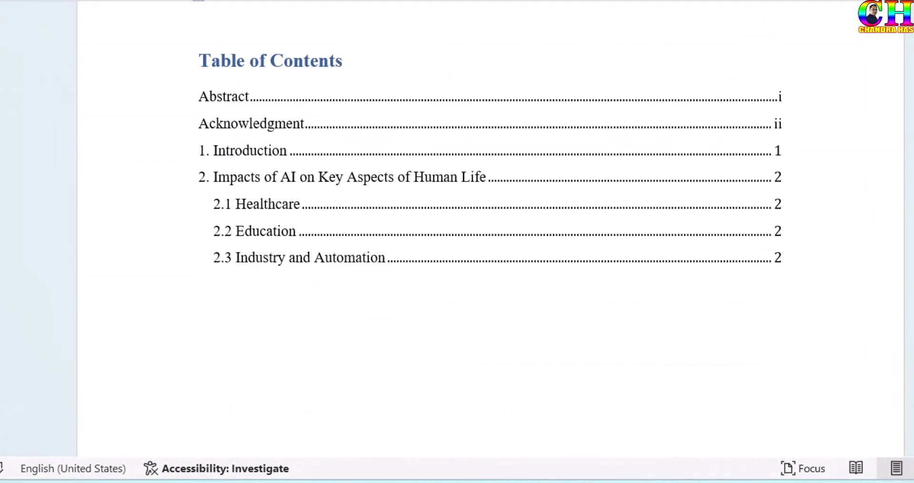
scroll(491, 229, up, 2)
scroll(393, 260, up, 20)
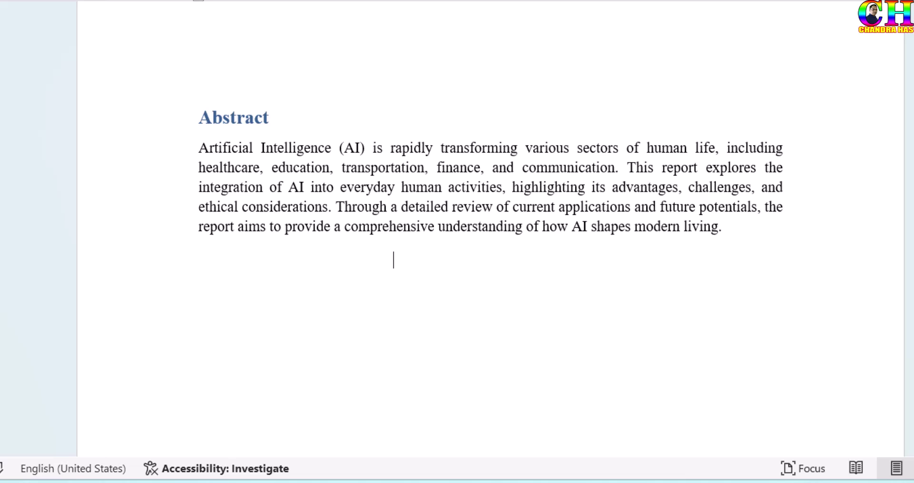
scroll(393, 260, down, 6)
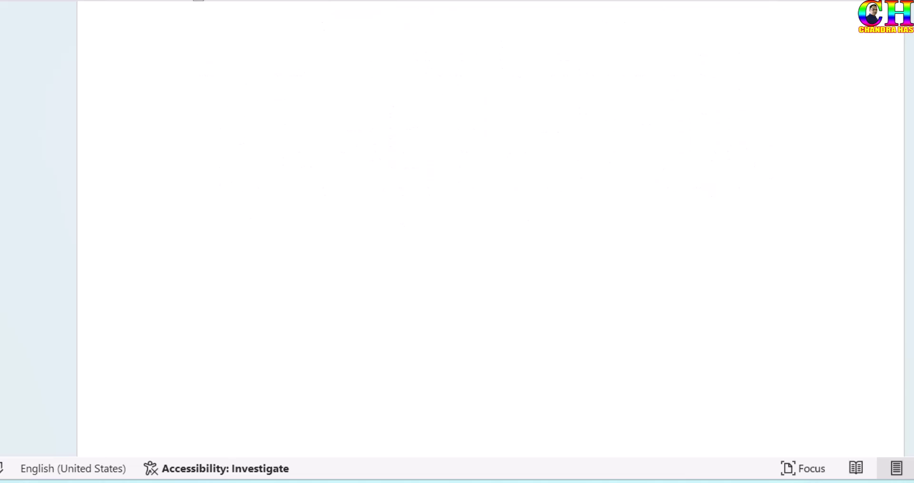
scroll(490, 228, down, 2)
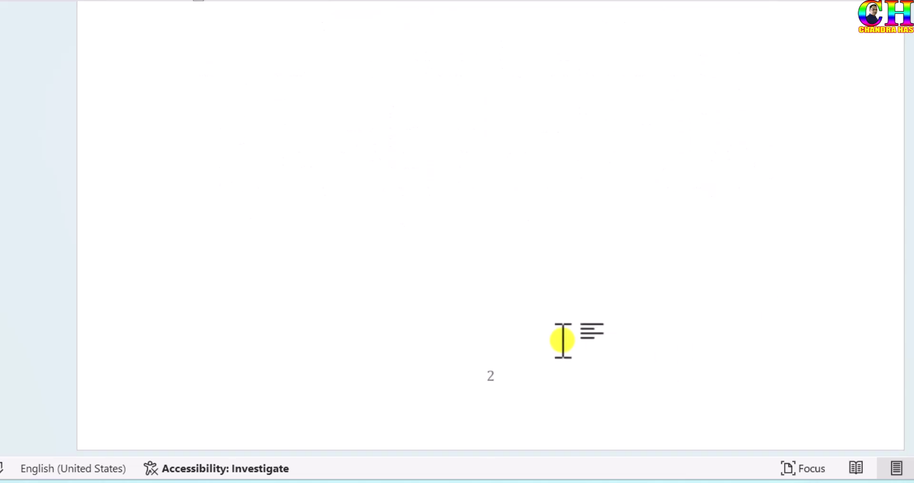
scroll(492, 278, down, 2)
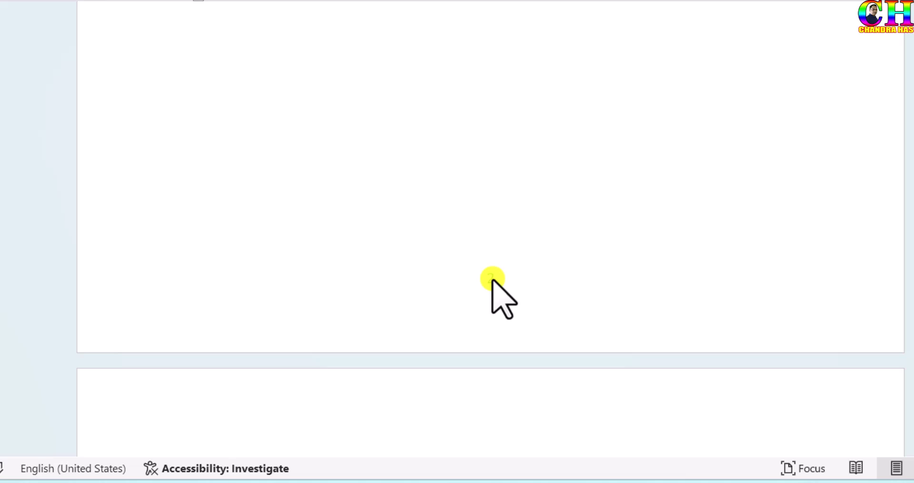
double_click(492, 279)
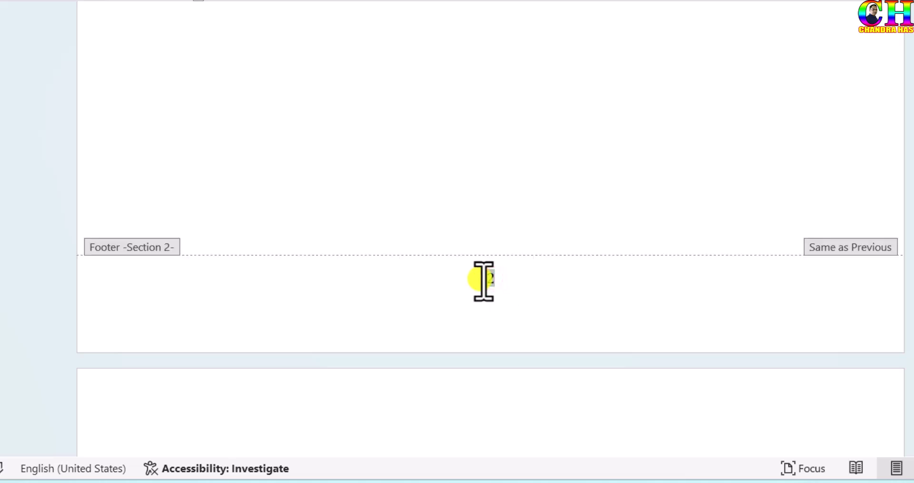
Format Section 2 page numbers as lowercase roman numerals (i, ii, iii) starting at i
scroll(399, 386, up, 1)
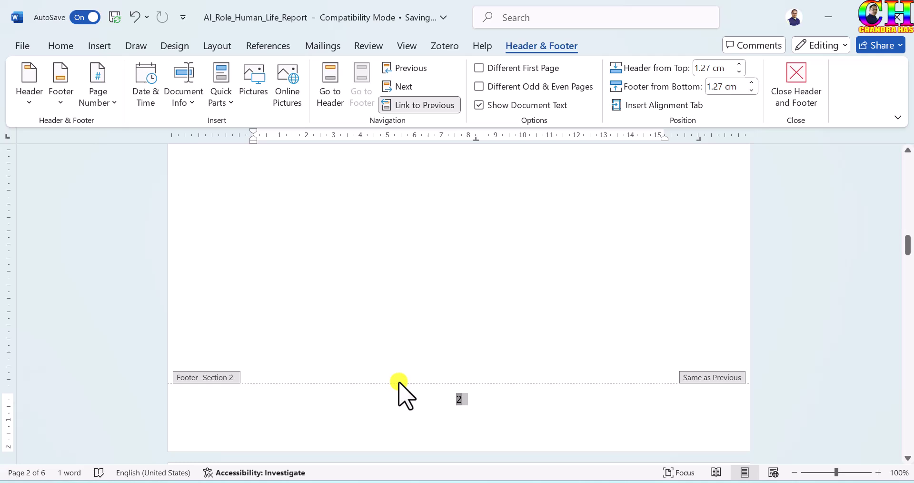
click(100, 105)
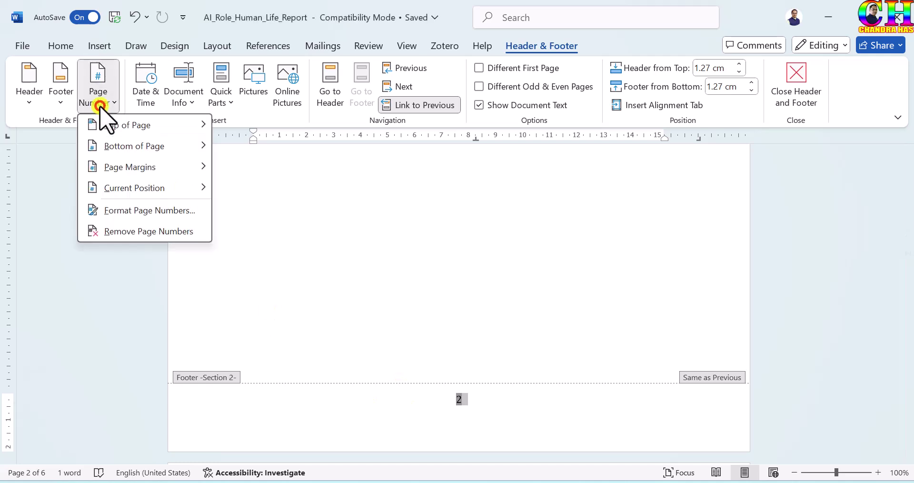
click(138, 211)
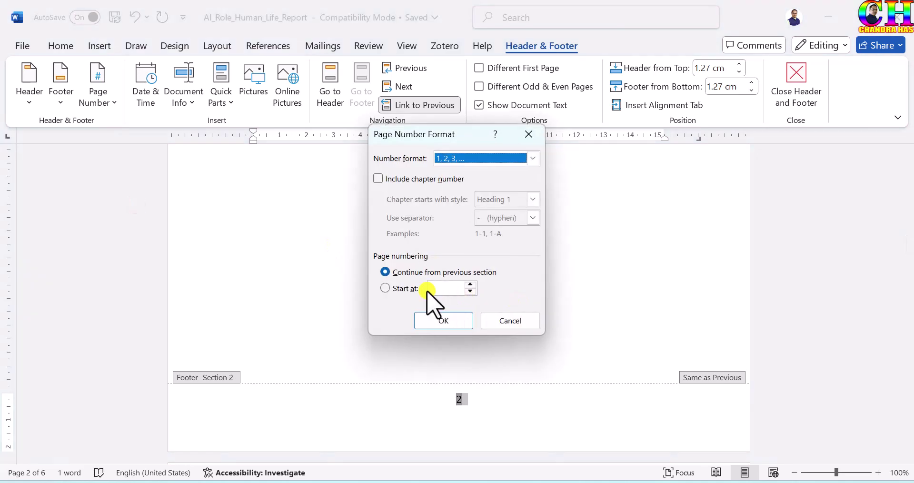
click(409, 288)
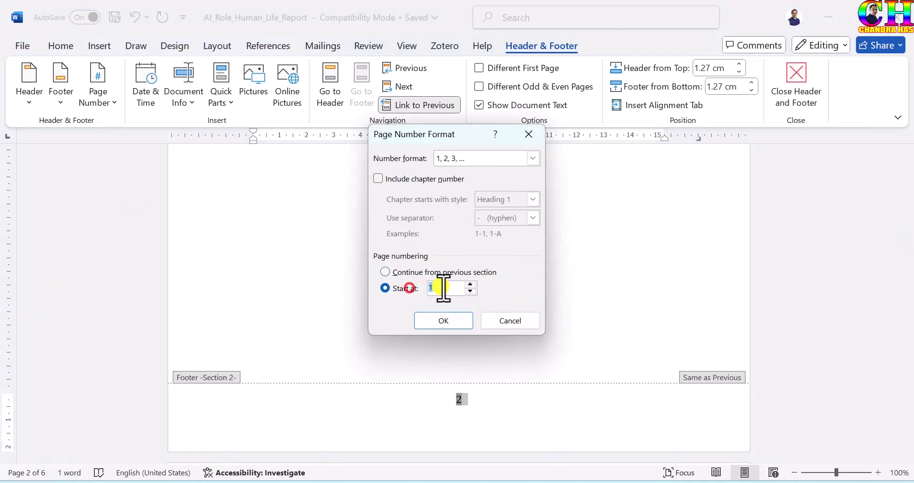
click(456, 158)
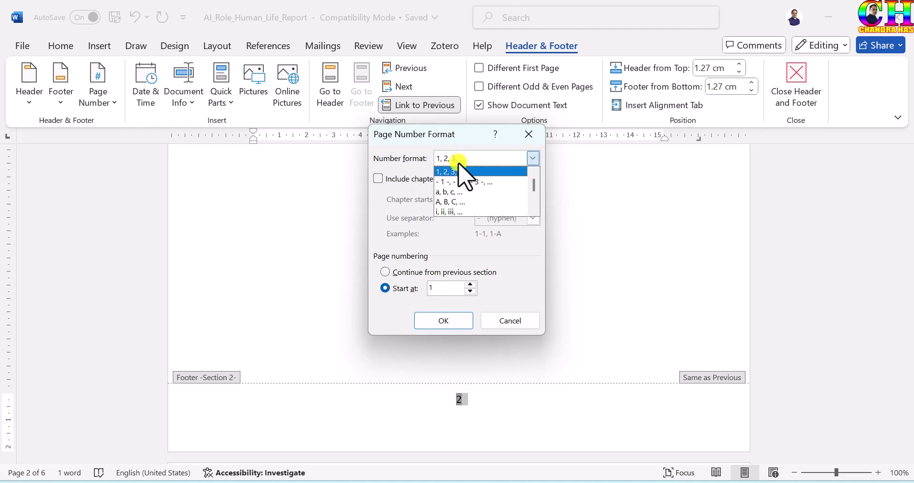
click(450, 209)
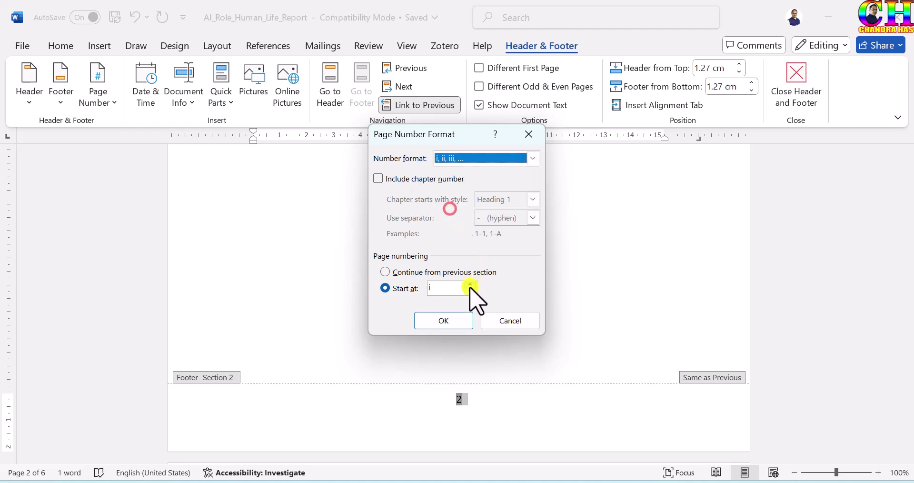
click(434, 320)
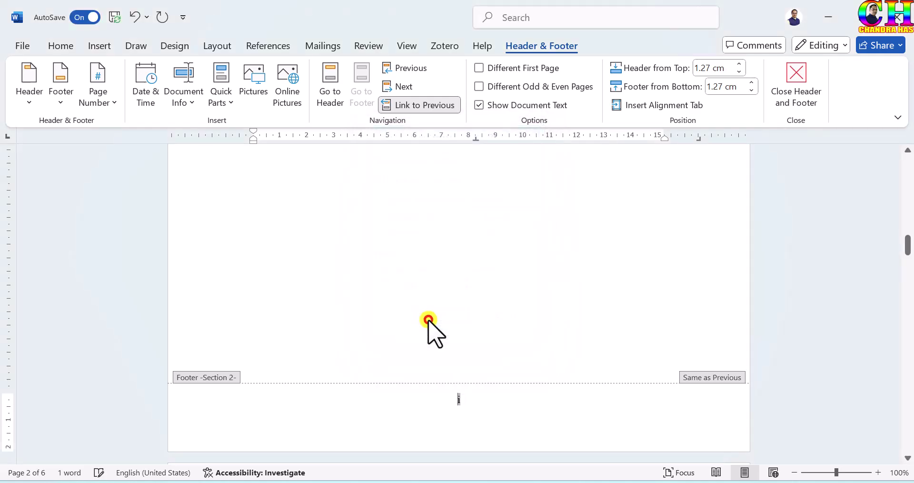
double_click(518, 287)
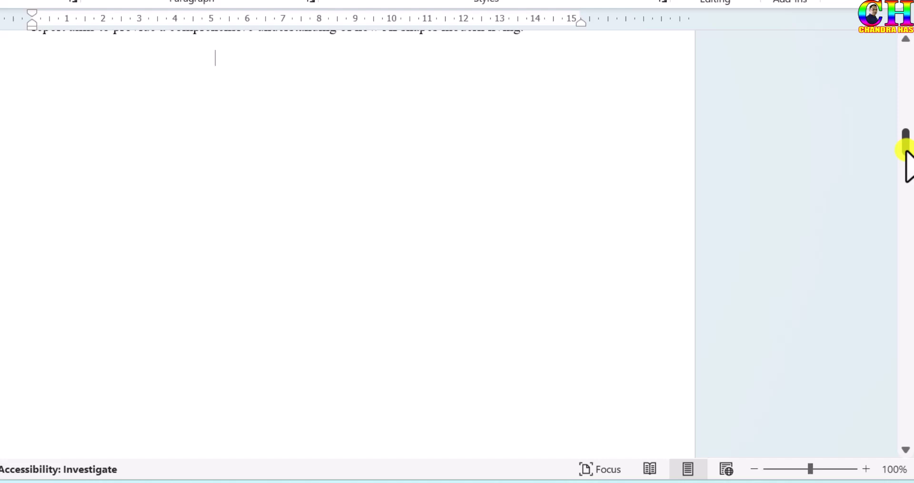
Scroll through the report and place the cursor below the Table of Contents
drag(904, 141, 906, 168)
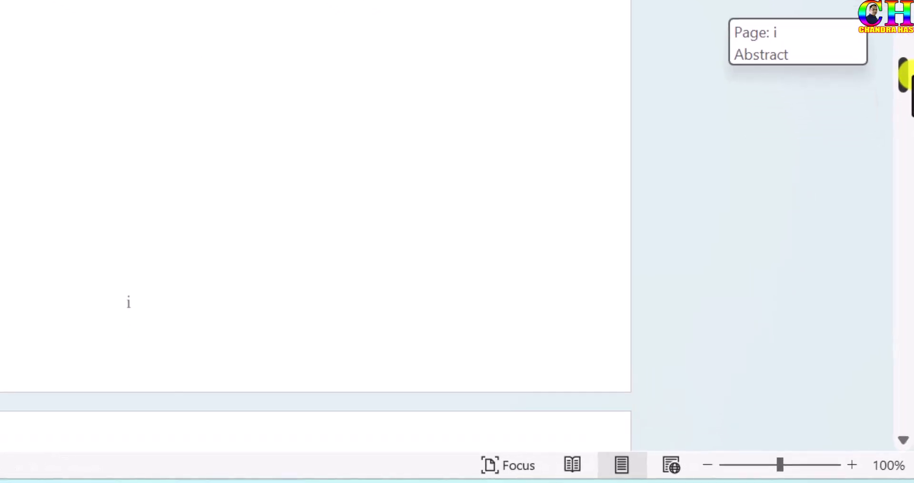
drag(904, 74, 905, 284)
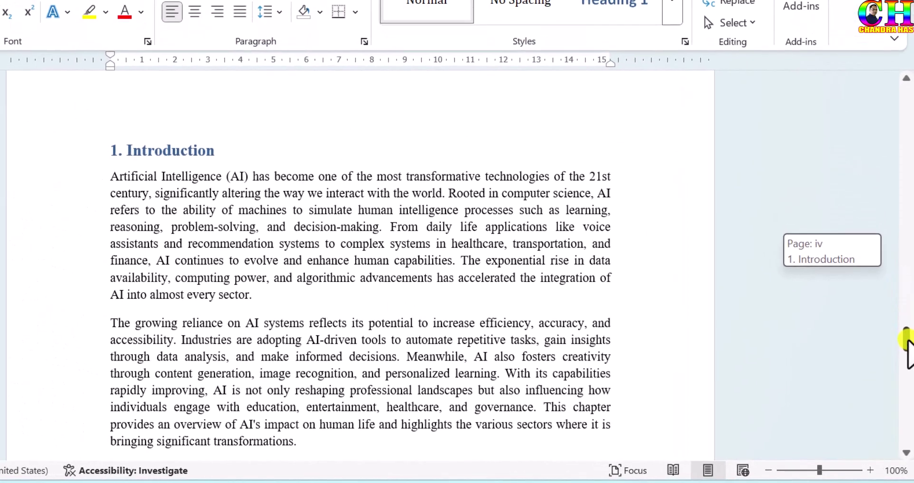
drag(907, 352, 907, 352)
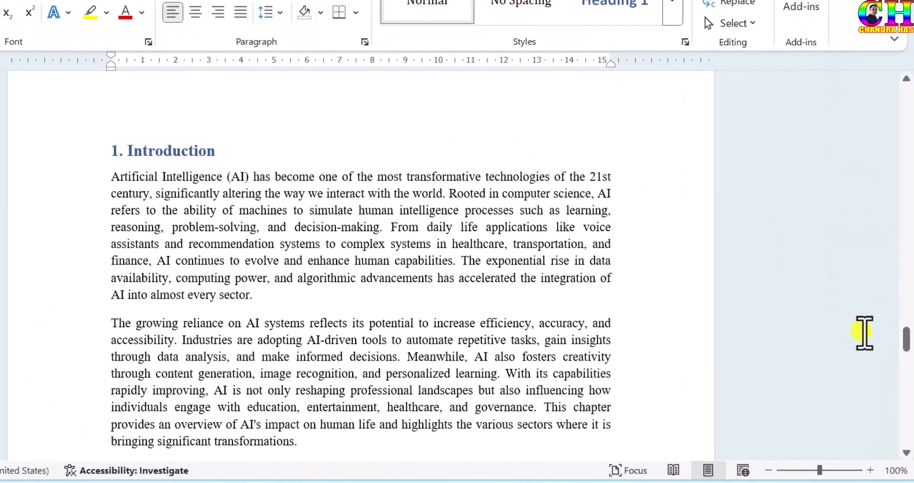
drag(906, 339, 907, 293)
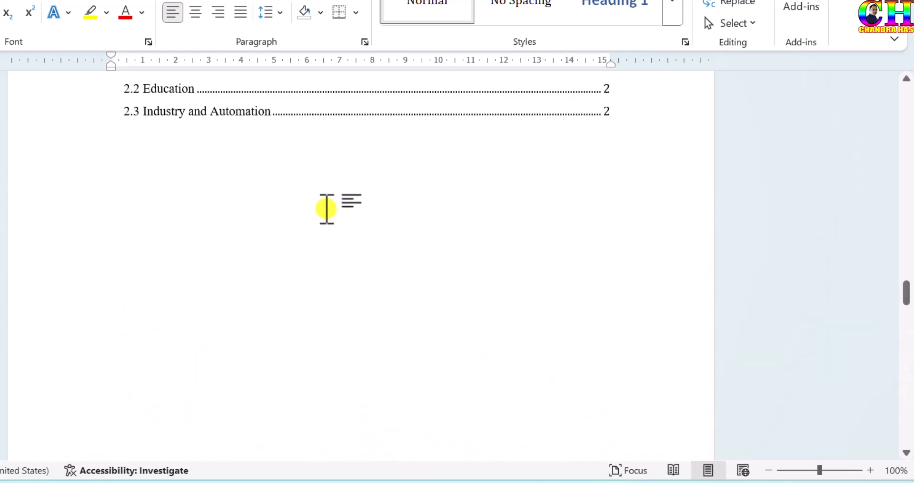
scroll(327, 208, up, 5)
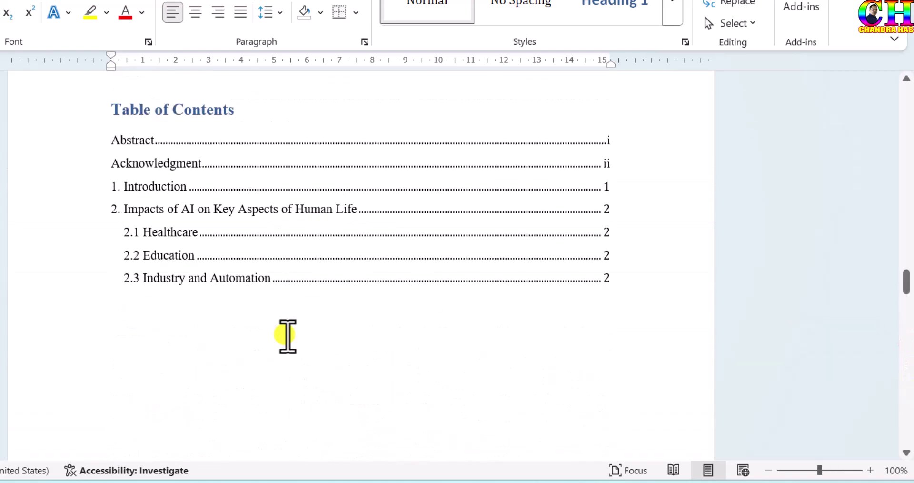
click(284, 334)
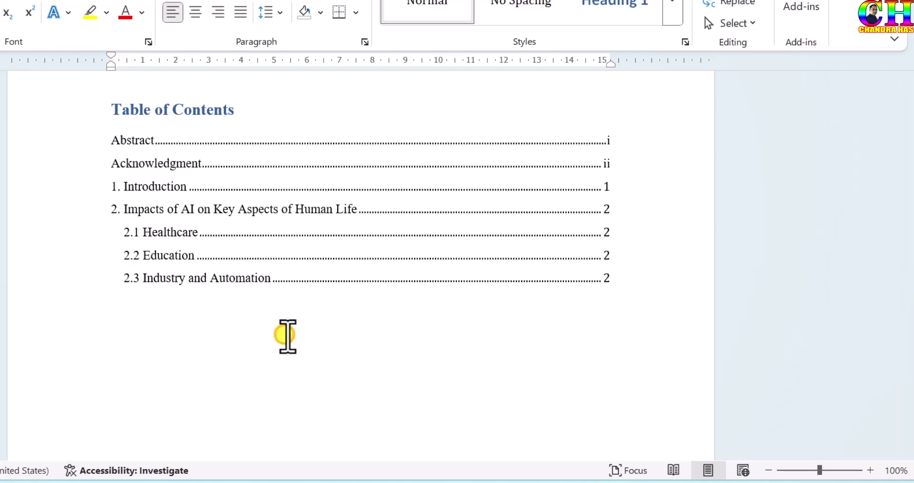
Insert a Next Page section break after the table of contents and remove the blank line above 1. Introduction
click(175, 58)
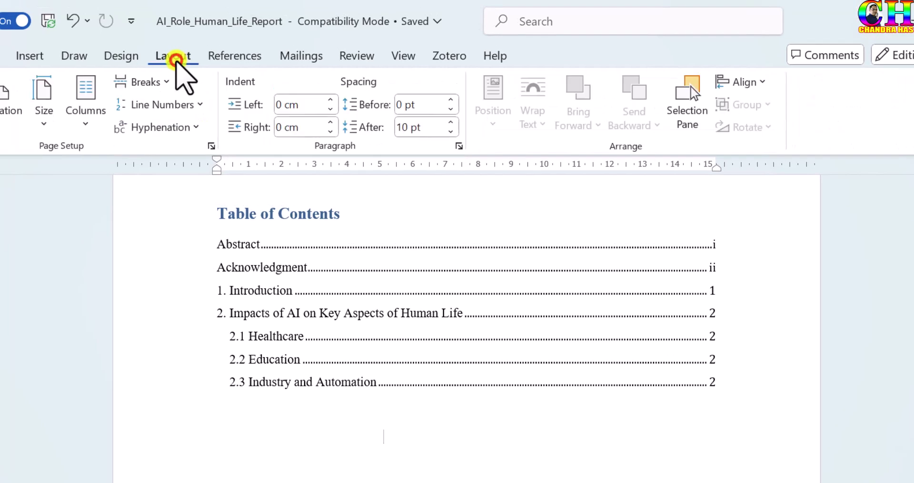
click(162, 82)
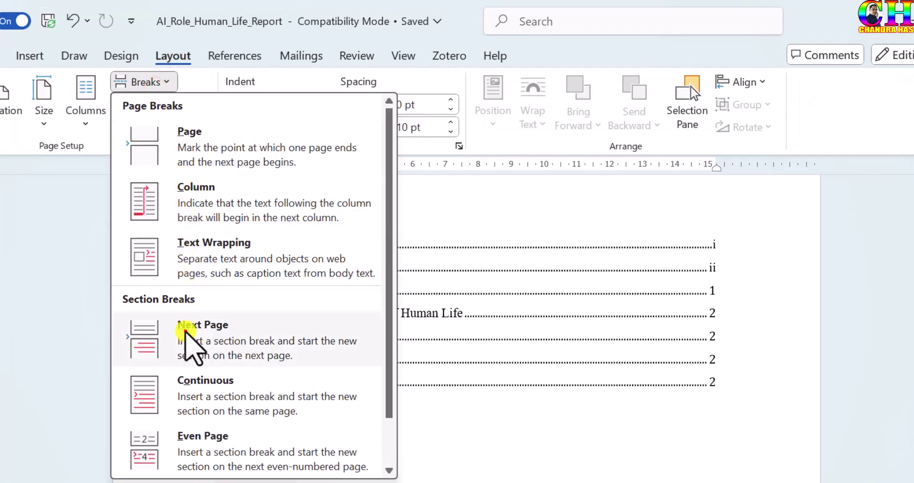
click(185, 331)
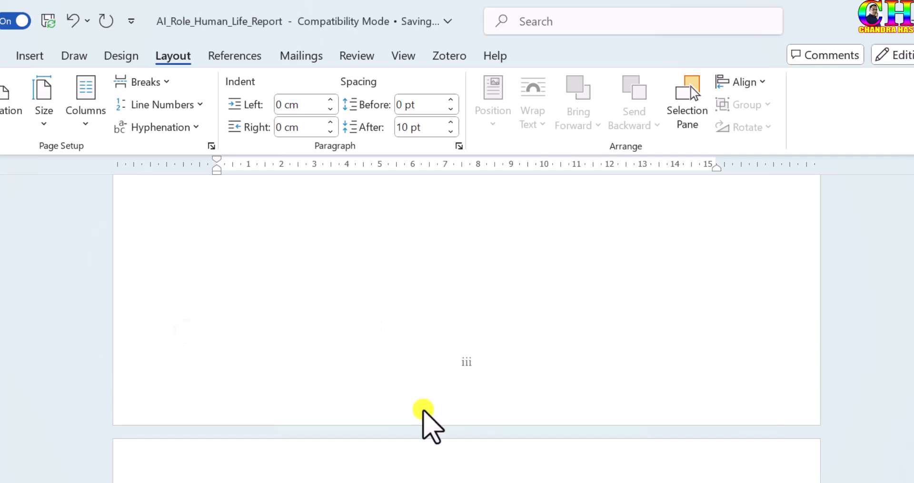
scroll(423, 423, down, 4)
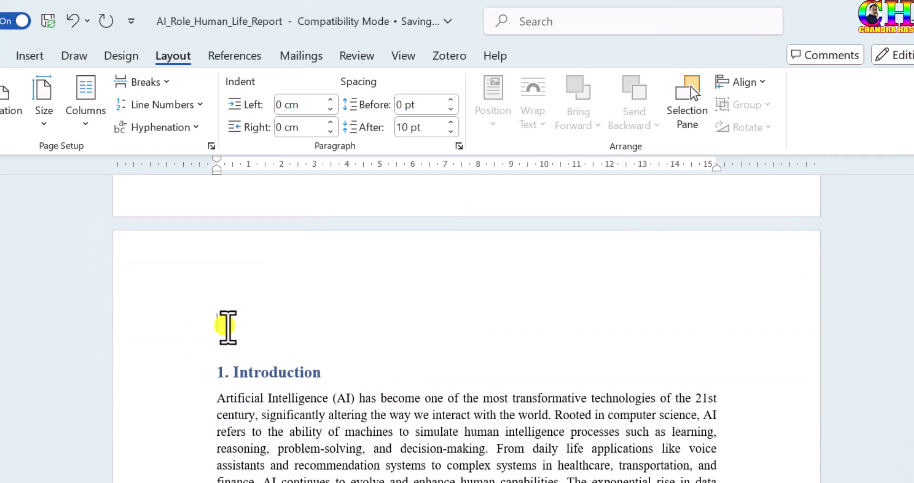
key(Delete)
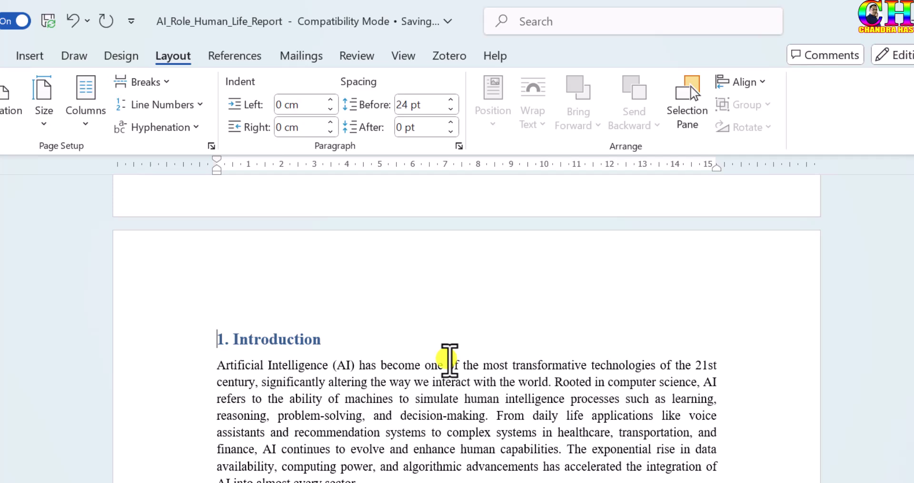
Open the Introduction page's footer for editing
scroll(448, 354, down, 2)
scroll(447, 360, down, 4)
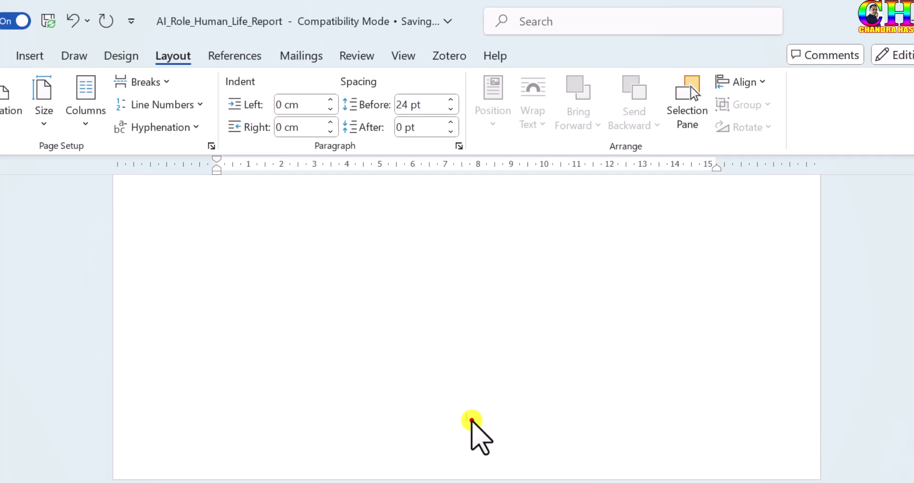
double_click(471, 419)
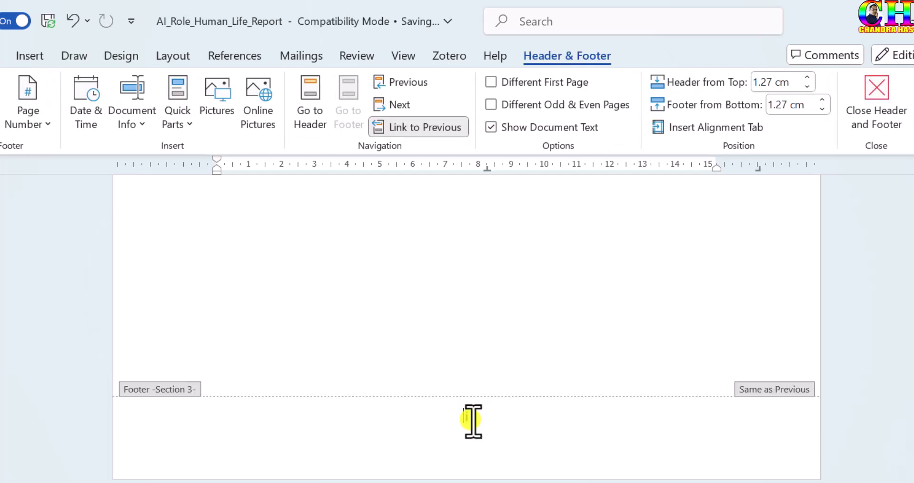
Switch Section 3 page numbers to arabic 1, 2, 3 starting at 1 and close the footer
double_click(468, 419)
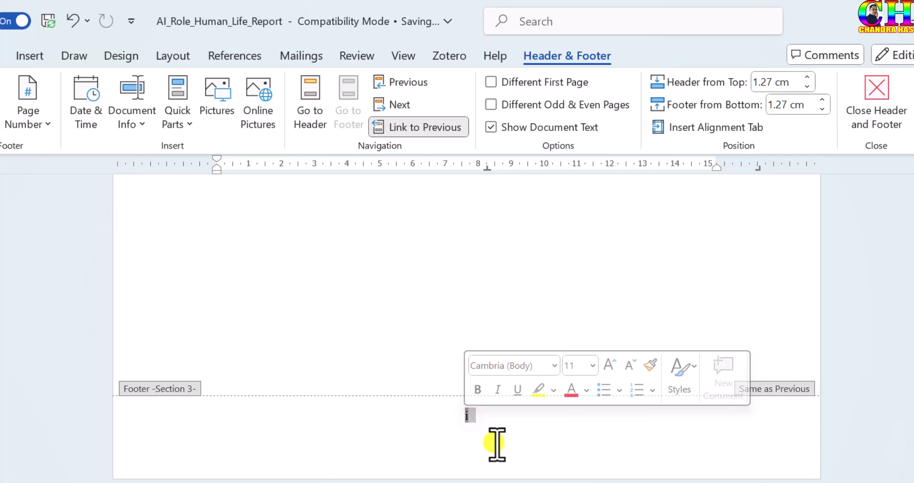
click(44, 120)
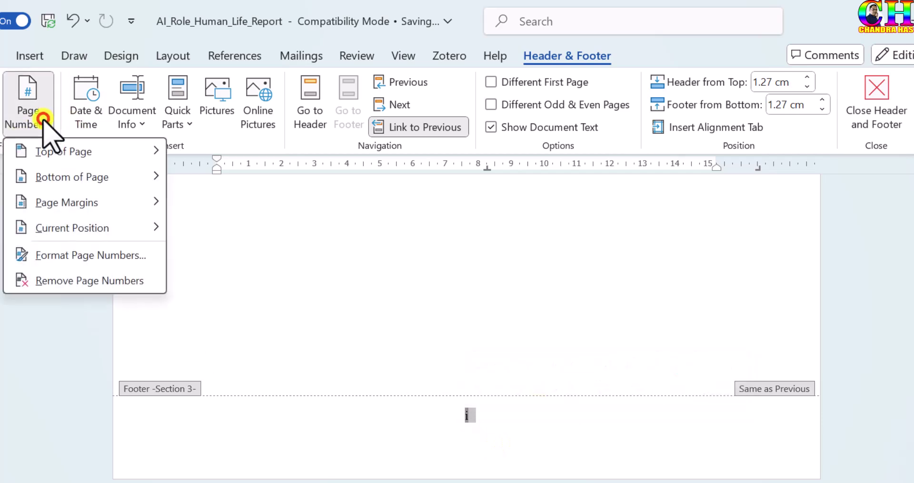
click(76, 255)
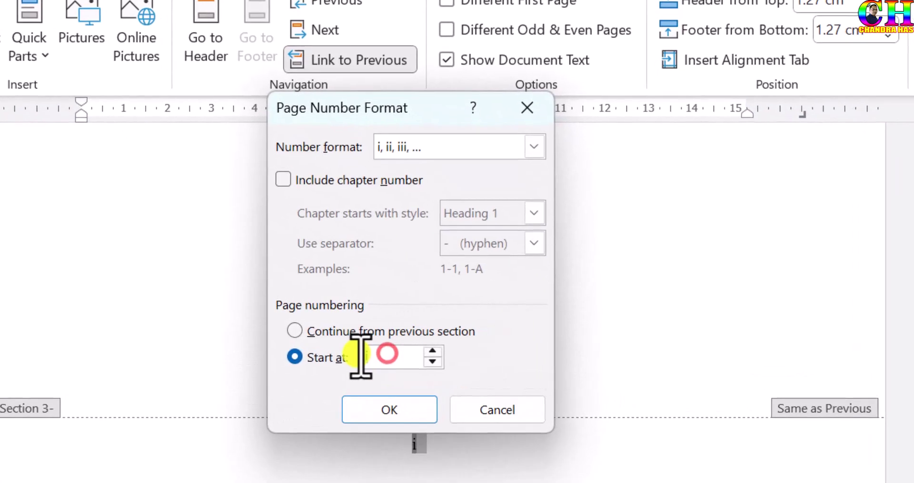
click(405, 148)
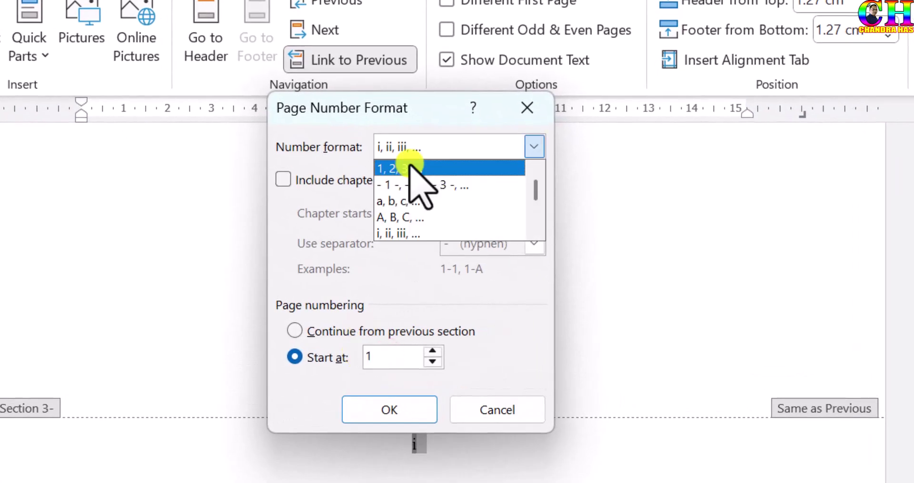
click(408, 168)
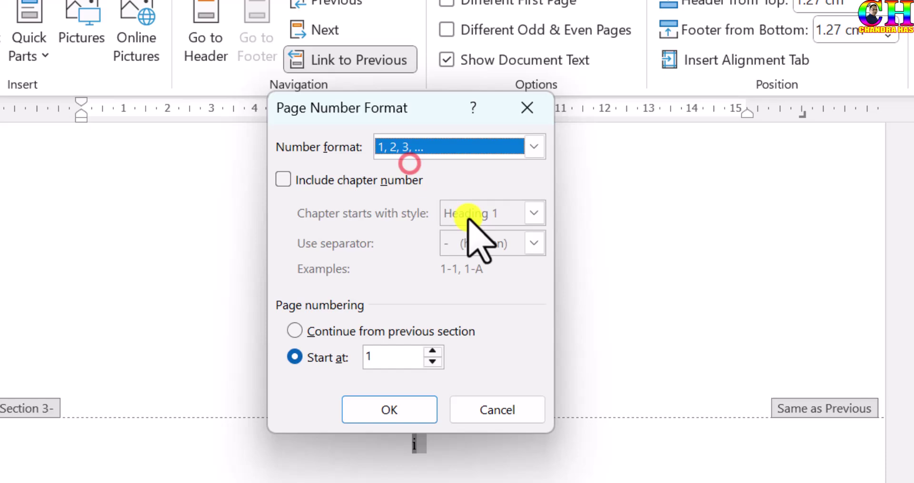
click(410, 408)
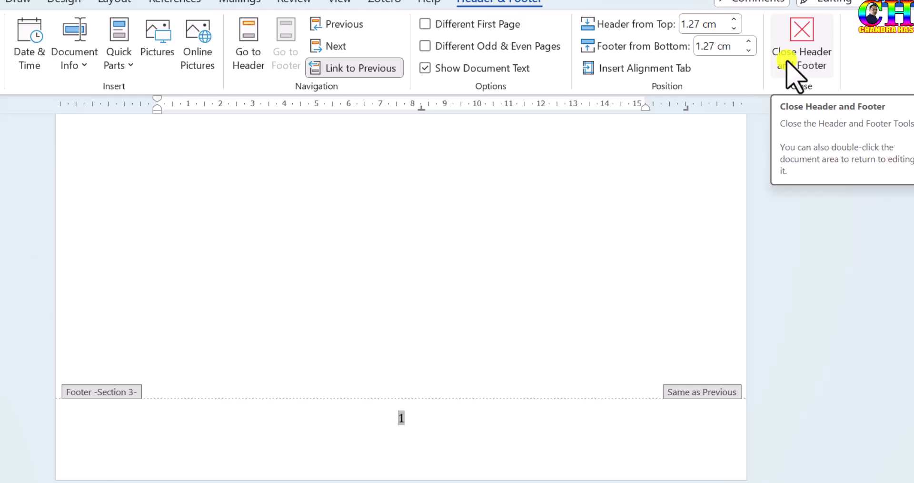
click(787, 64)
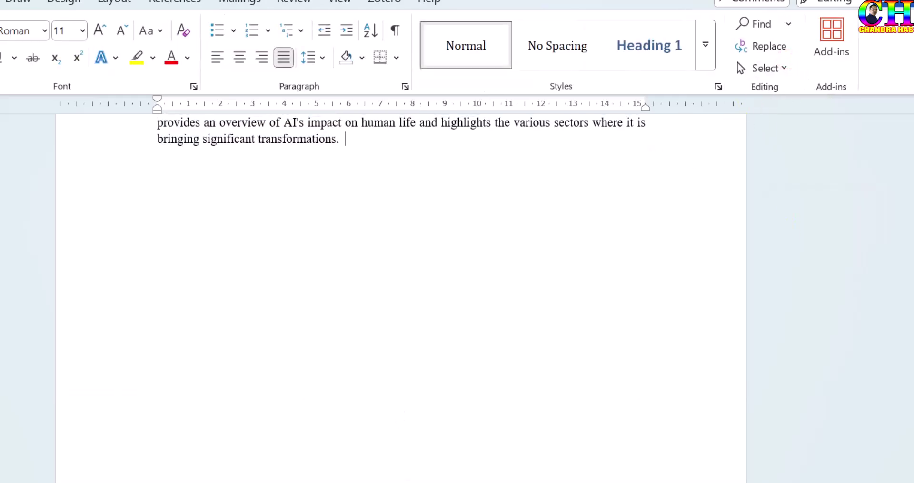
Scroll down to confirm the Introduction page shows page number 1
drag(909, 457, 906, 413)
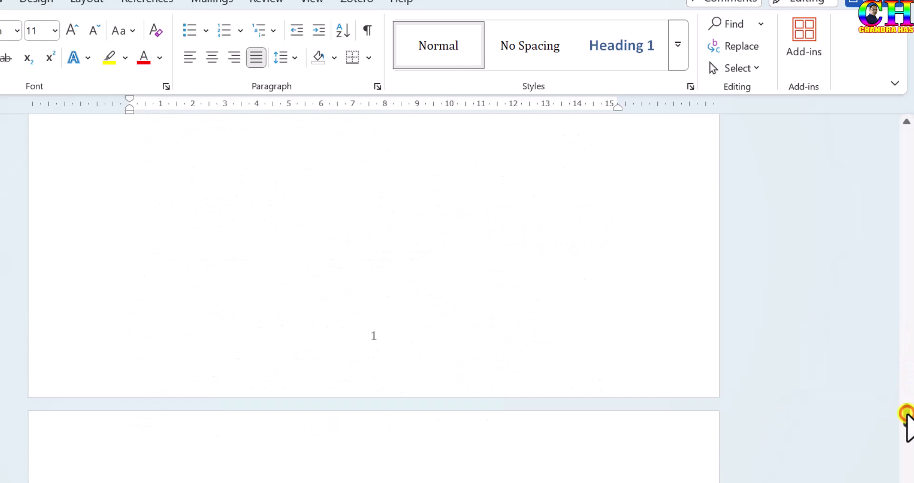